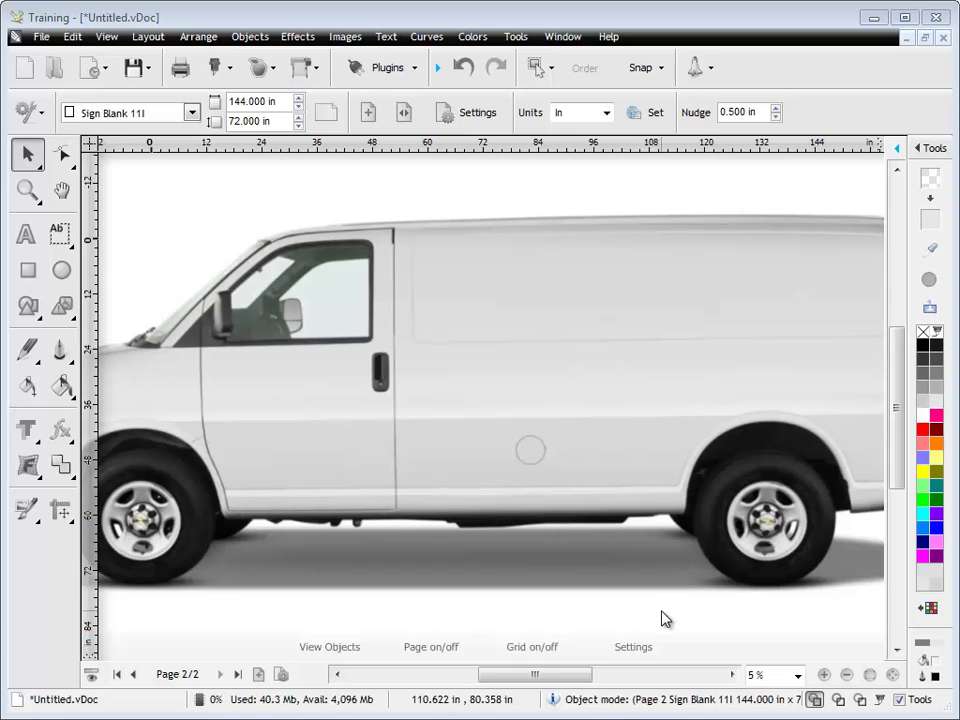
Open the Size, Scale and Rotation tools, select the van image, and start the Measure tool on it
click(927, 148)
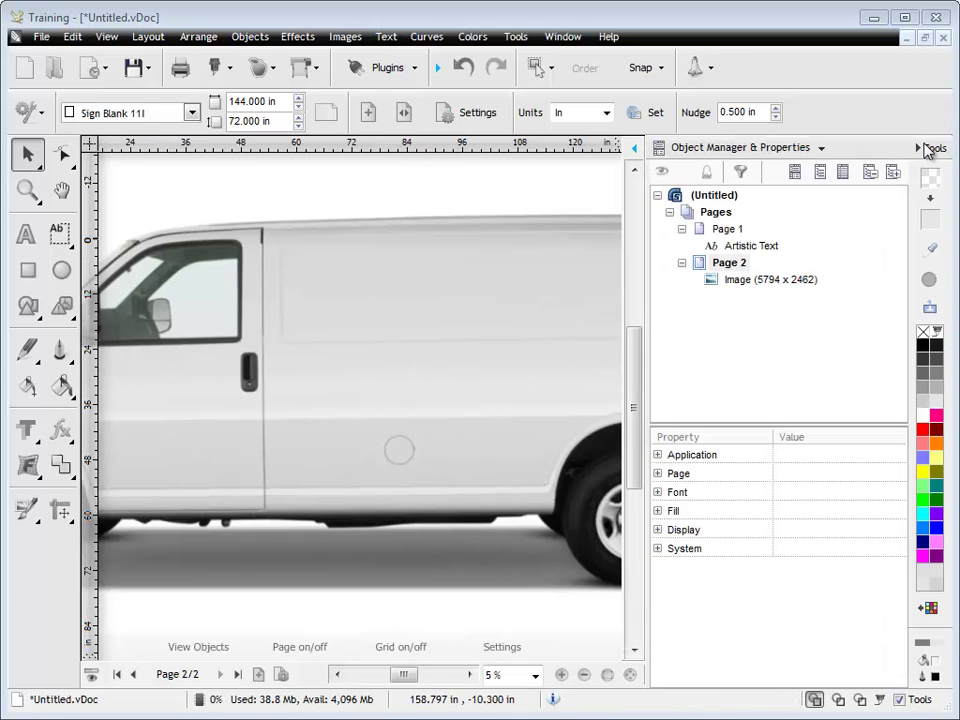
click(812, 149)
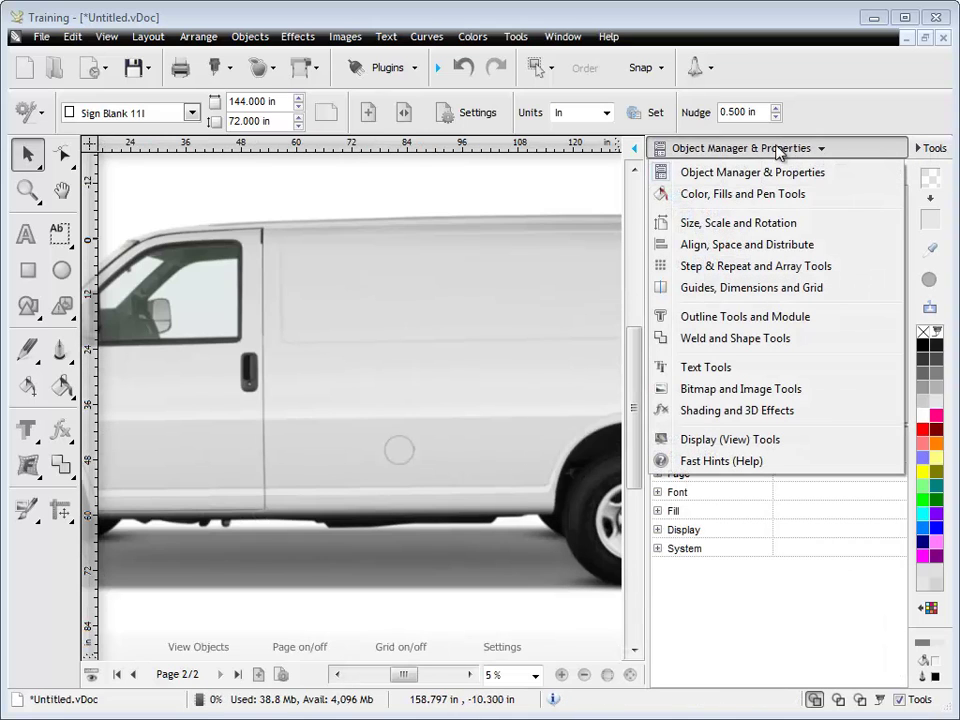
click(743, 226)
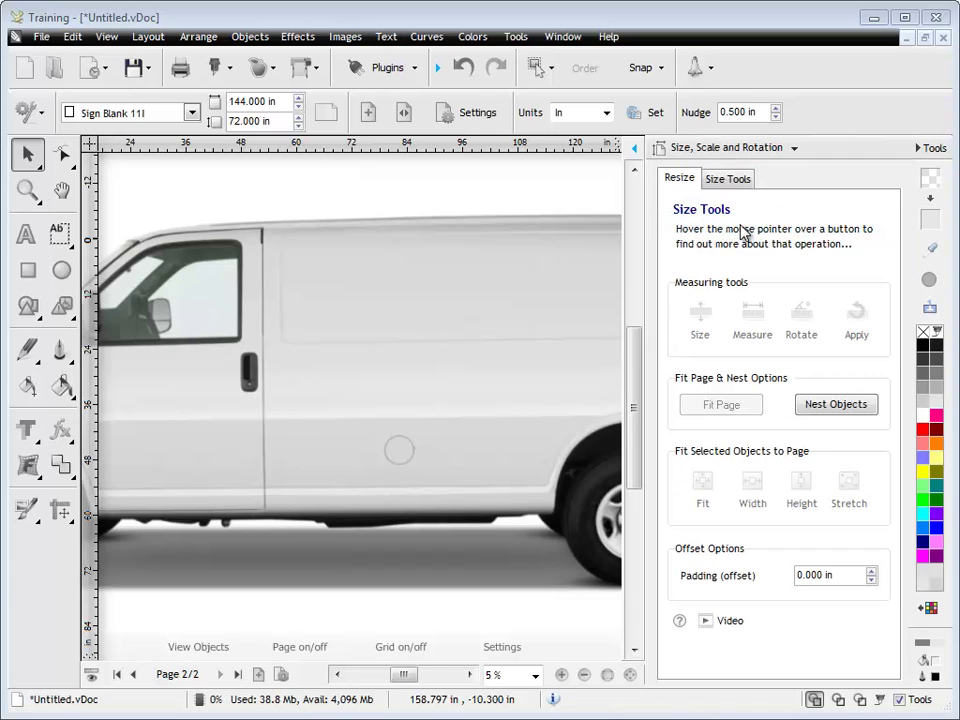
click(536, 390)
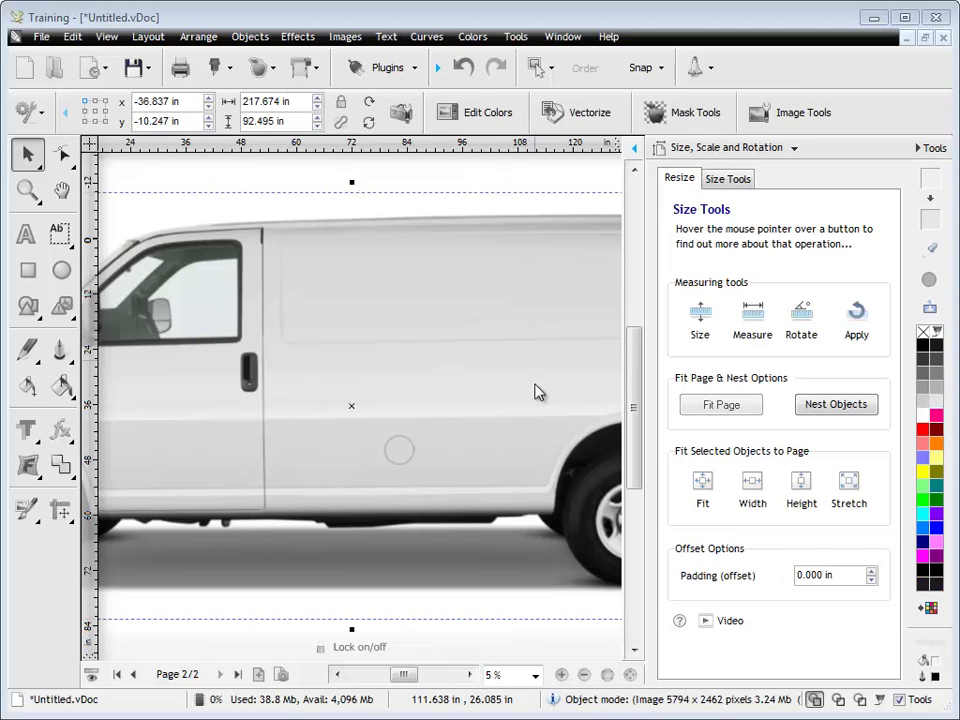
click(632, 675)
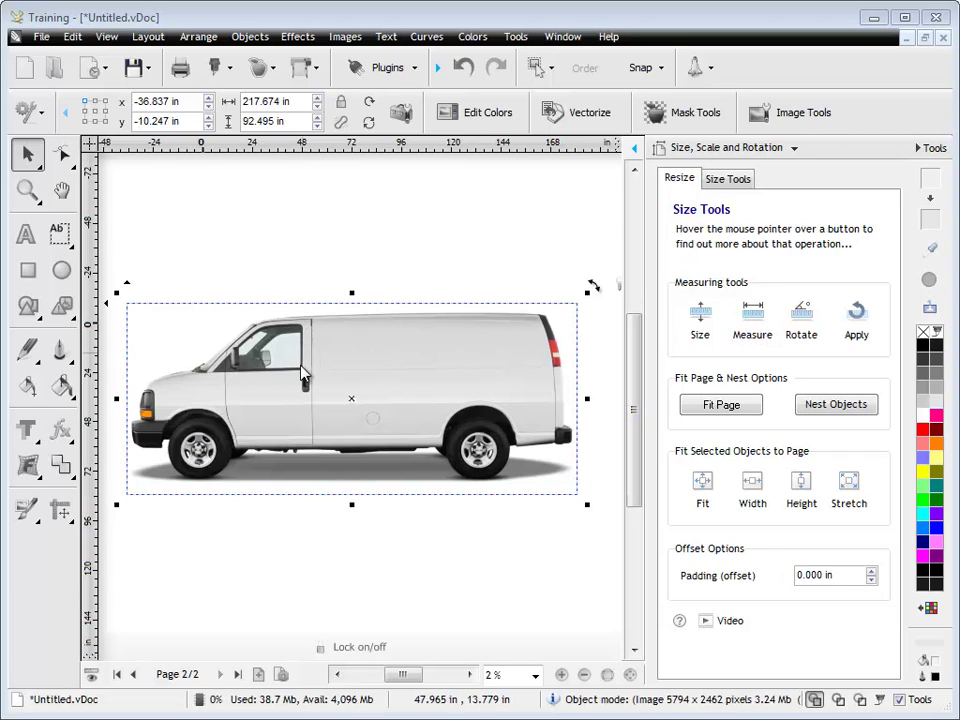
click(756, 330)
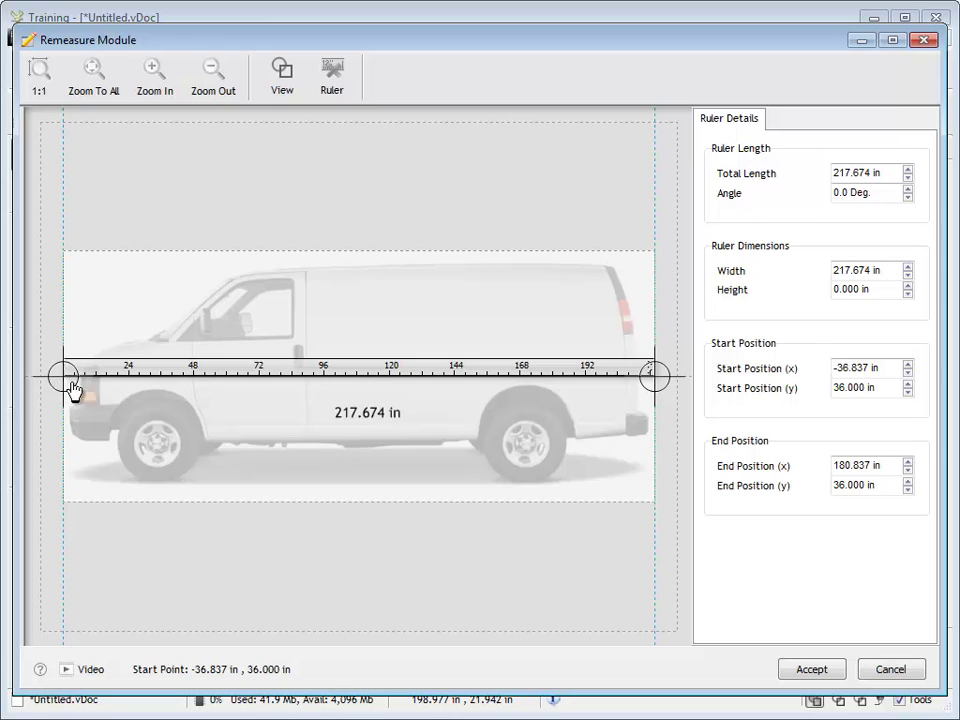
Place the ruler between the two wheel centres and fine-tune its start point on the front hub with the image at full opacity
drag(71, 385, 156, 454)
drag(660, 383, 532, 450)
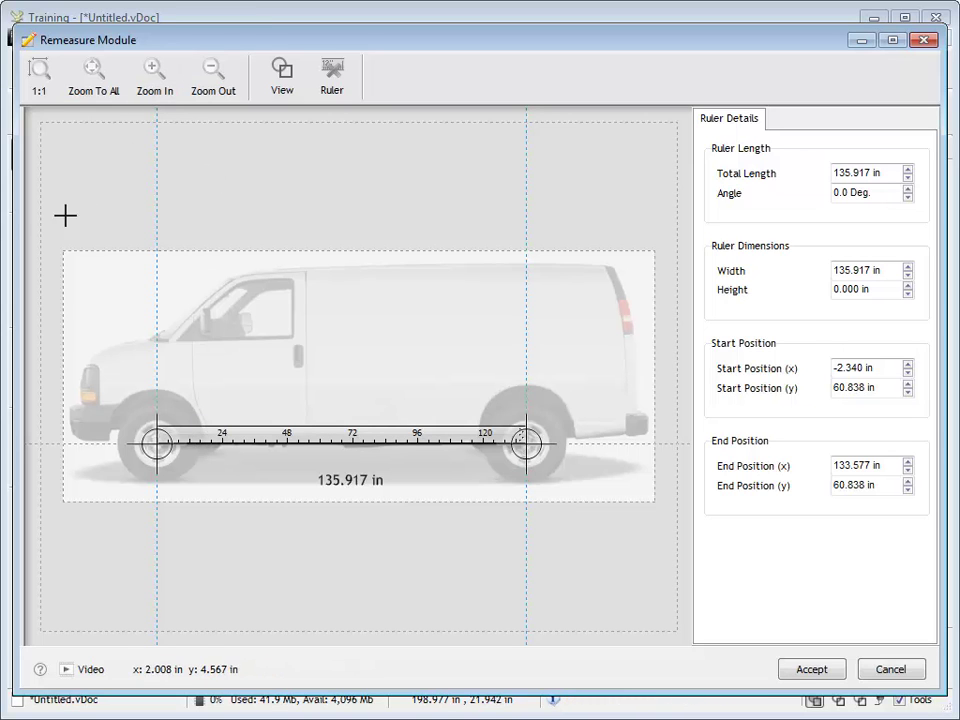
drag(36, 225, 204, 153)
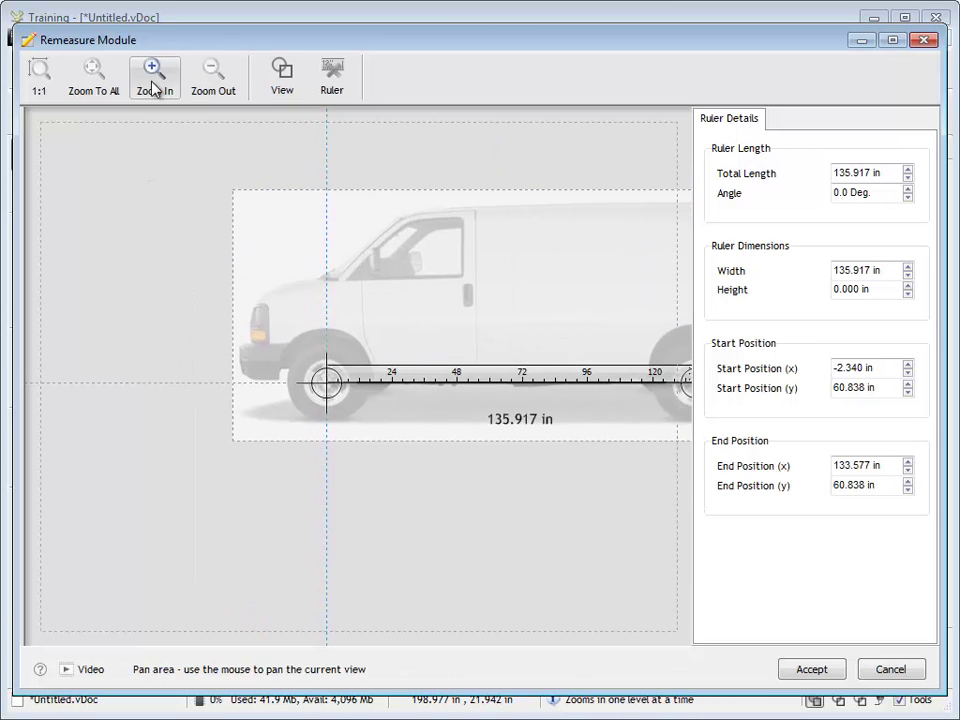
click(155, 88)
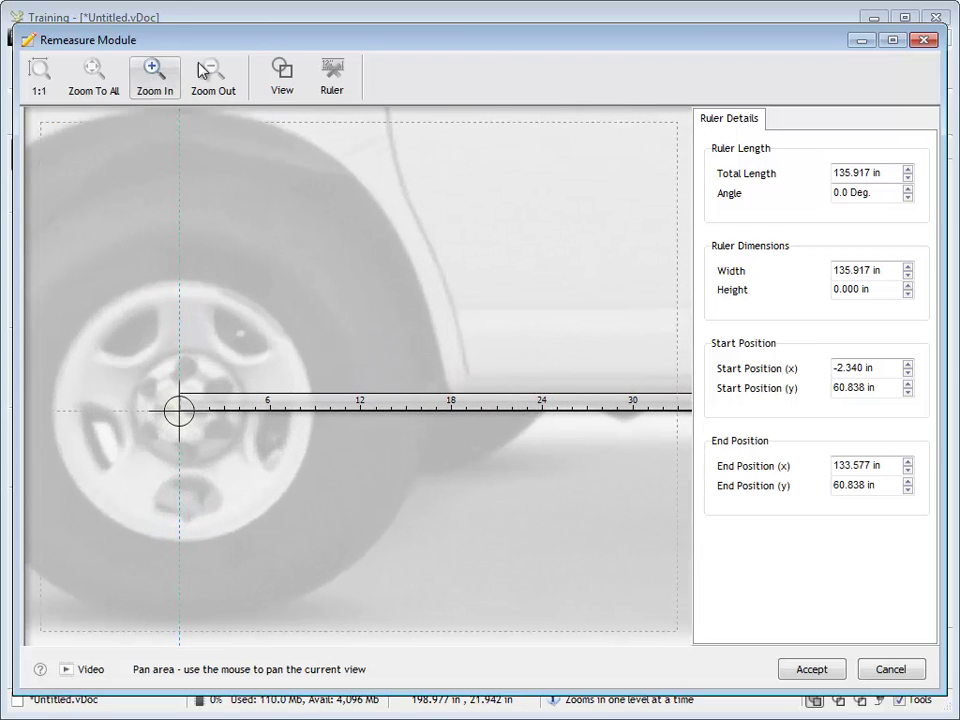
click(276, 84)
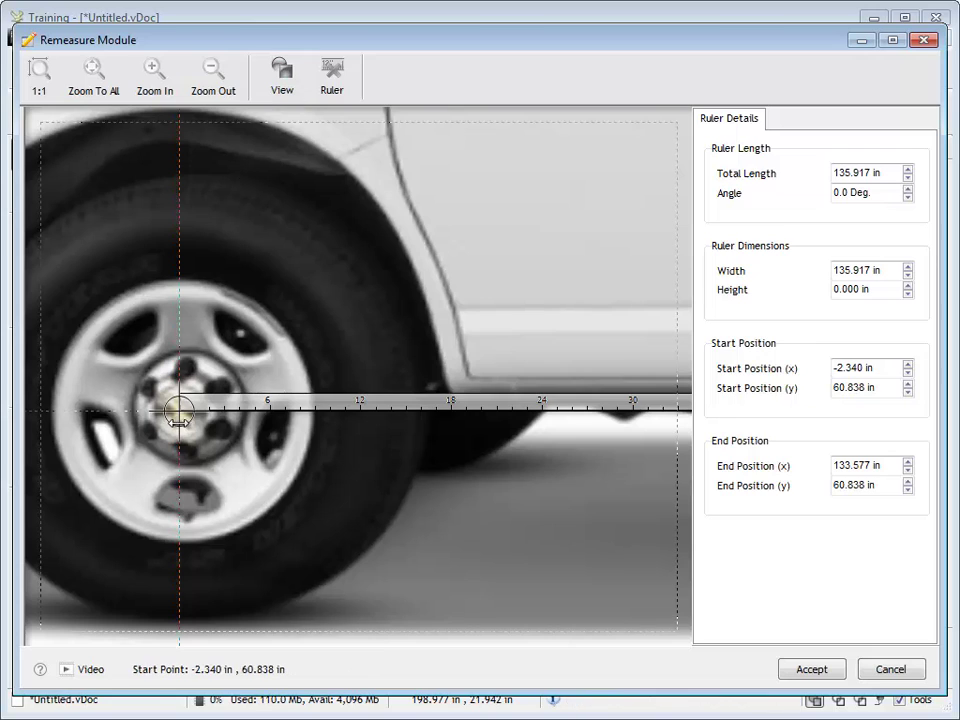
drag(180, 420, 190, 421)
Fine-tune the ruler's end point on the rear wheel's hub and set its total length to 135 in
drag(685, 648, 167, 594)
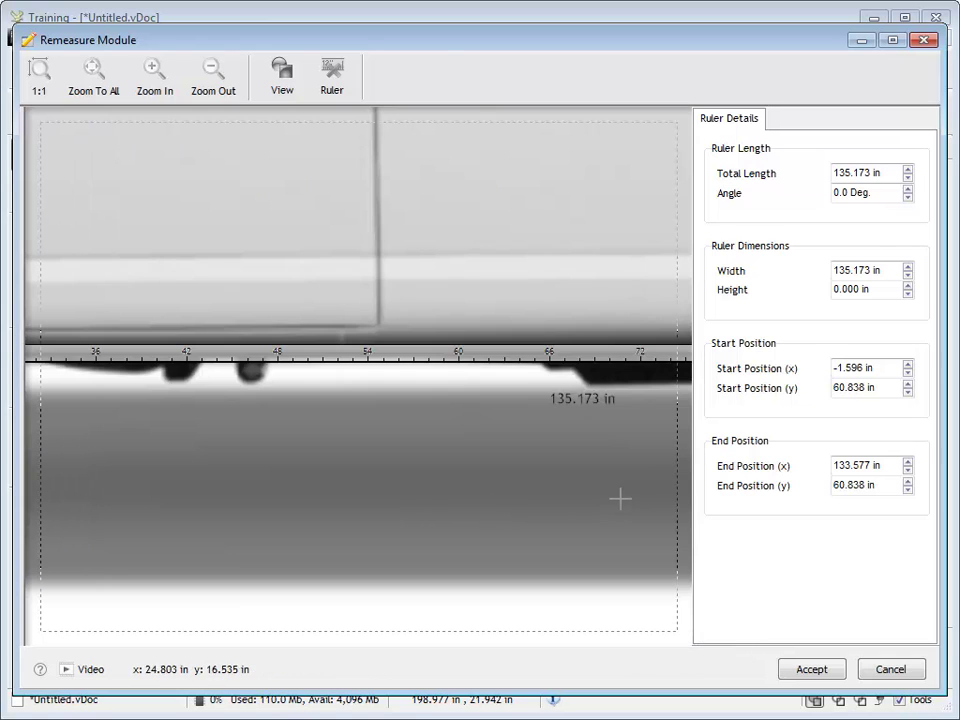
drag(688, 480, 89, 510)
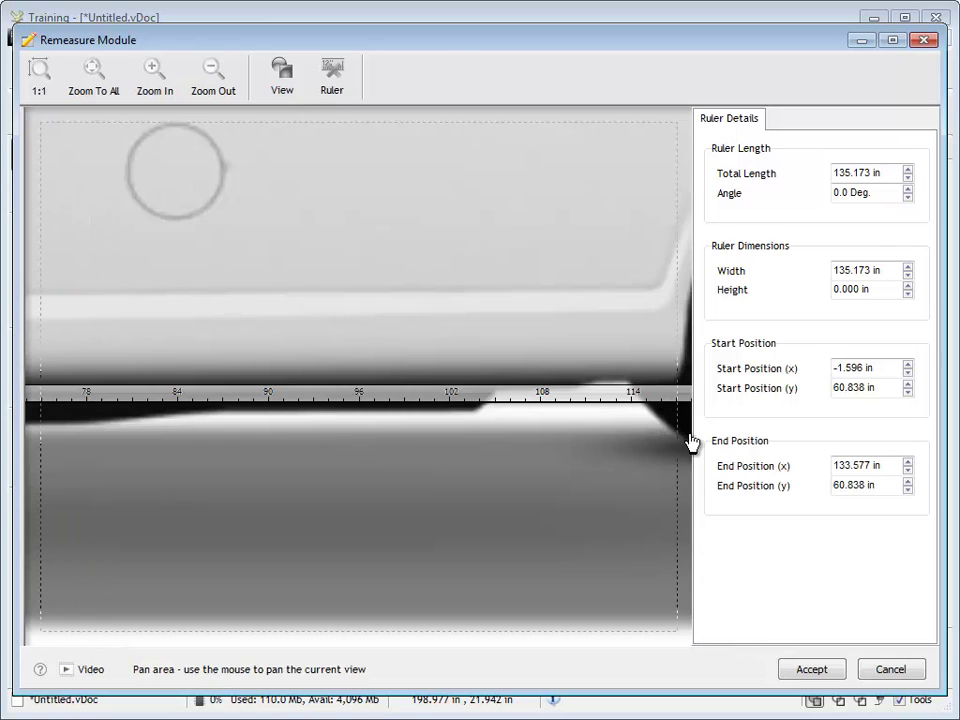
drag(690, 443, 191, 434)
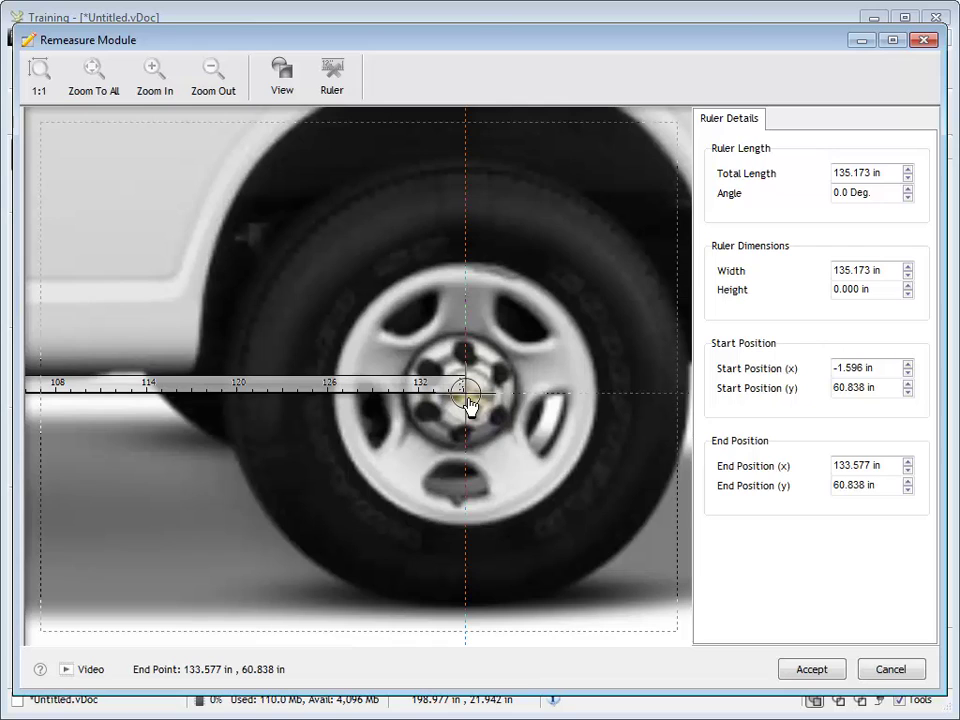
drag(468, 402, 467, 403)
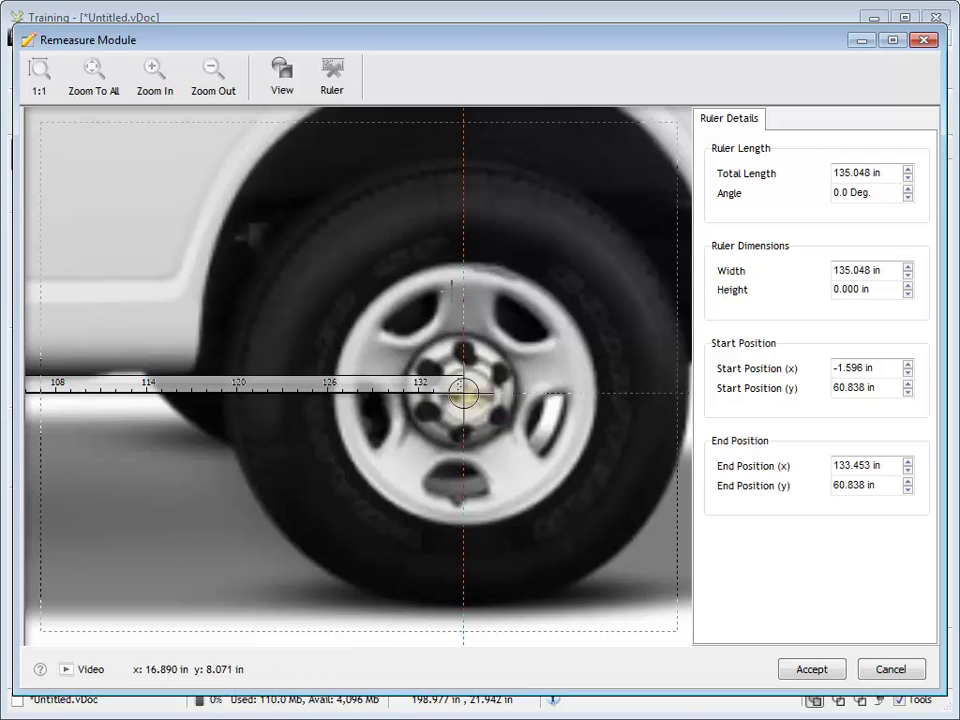
click(886, 172)
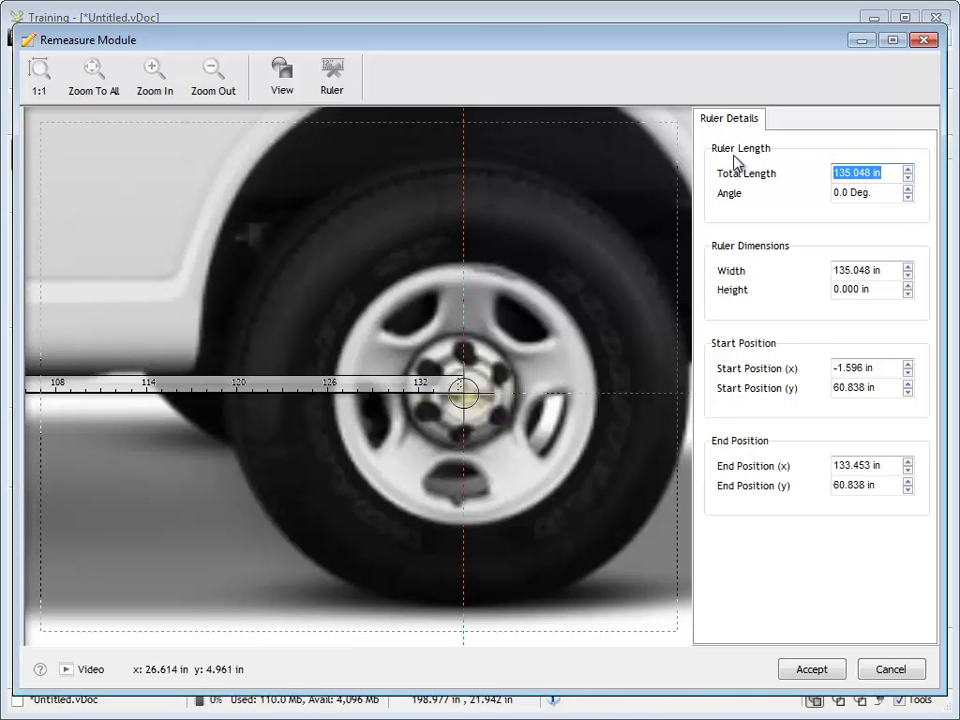
text(135)
key(Return)
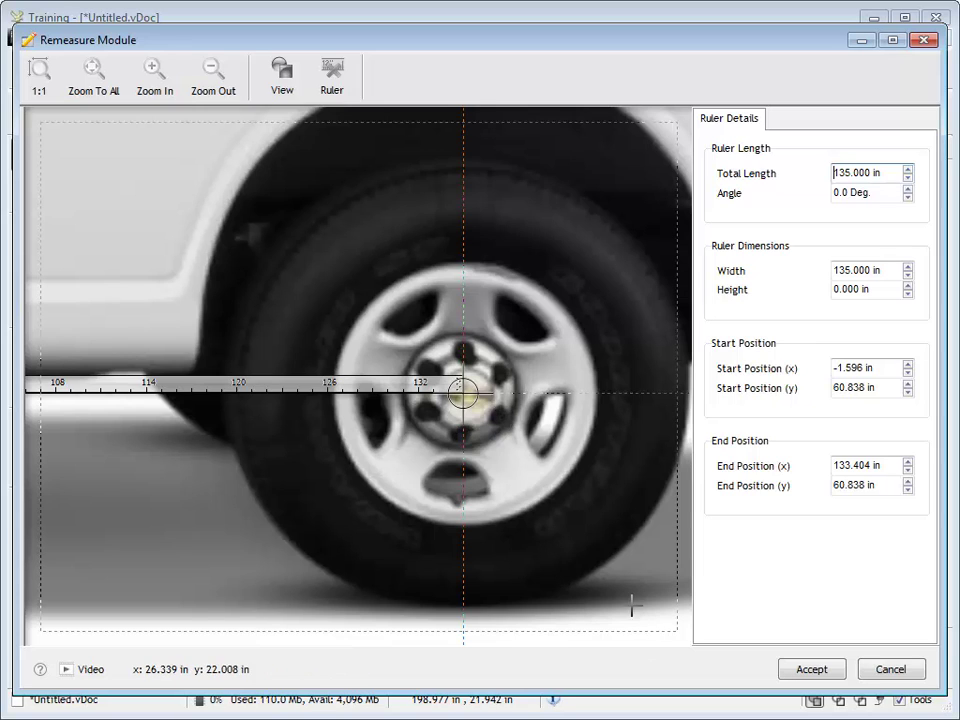
Measure the horizontal width of the van's cargo side panel, from behind the front door to the rear
click(90, 86)
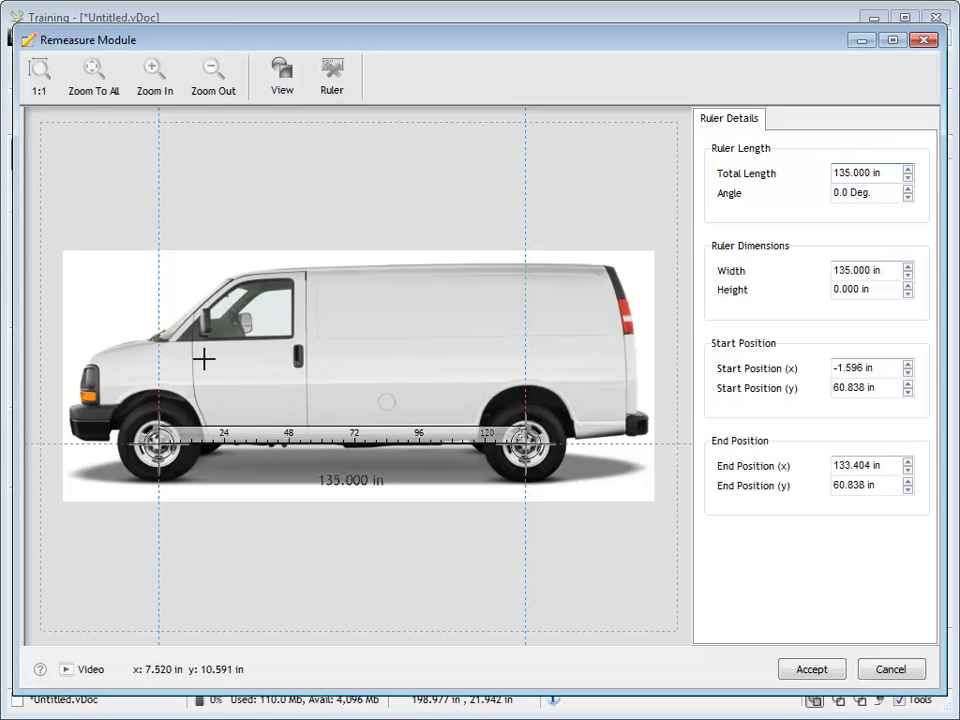
drag(158, 443, 314, 312)
drag(527, 438, 598, 318)
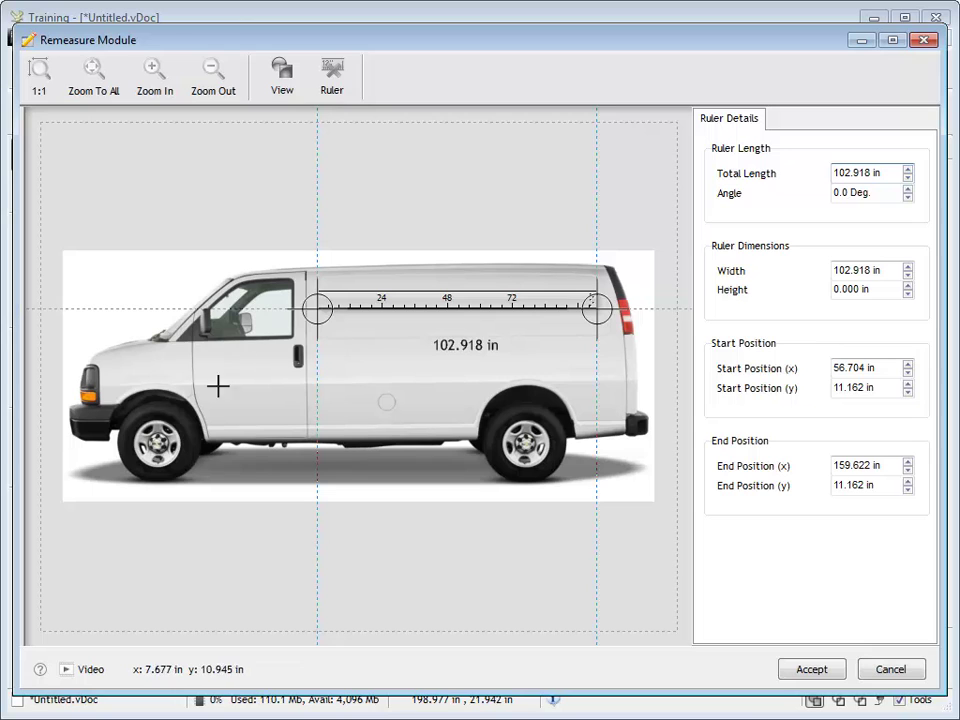
Measure the usable width of the front door, keeping the ruler ends just inside the door seam and the handle
drag(317, 316, 193, 385)
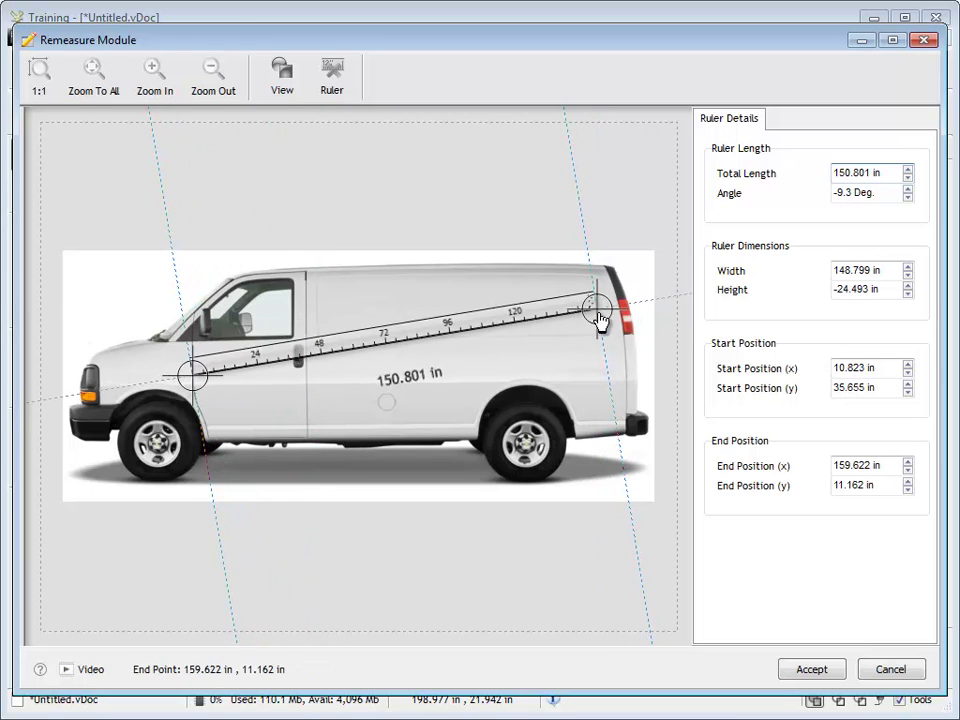
drag(595, 312, 294, 388)
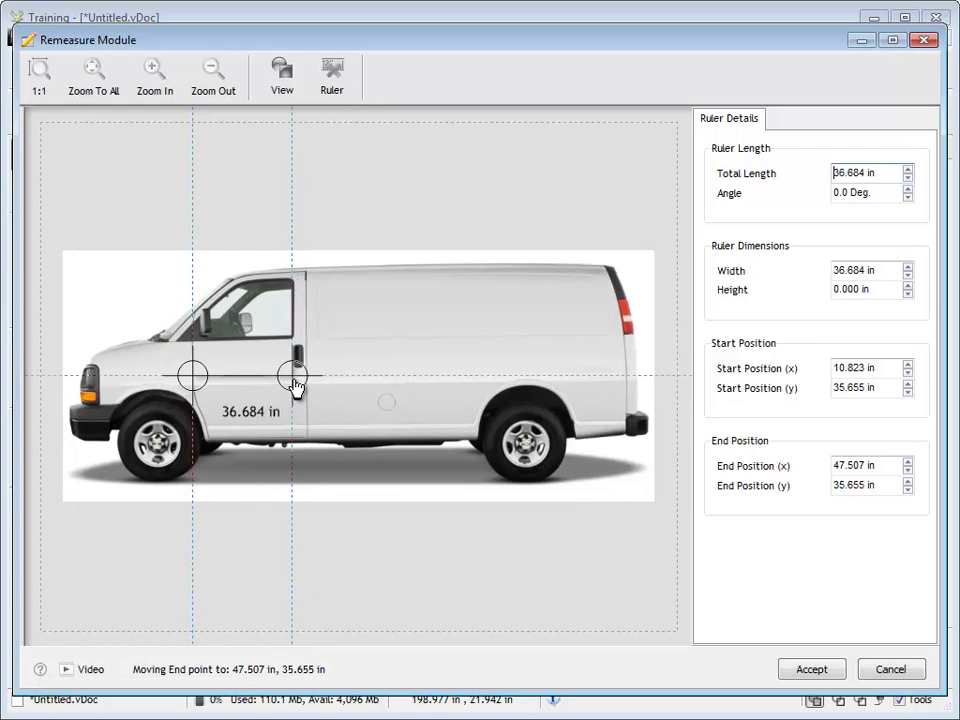
drag(35, 480, 142, 471)
click(154, 75)
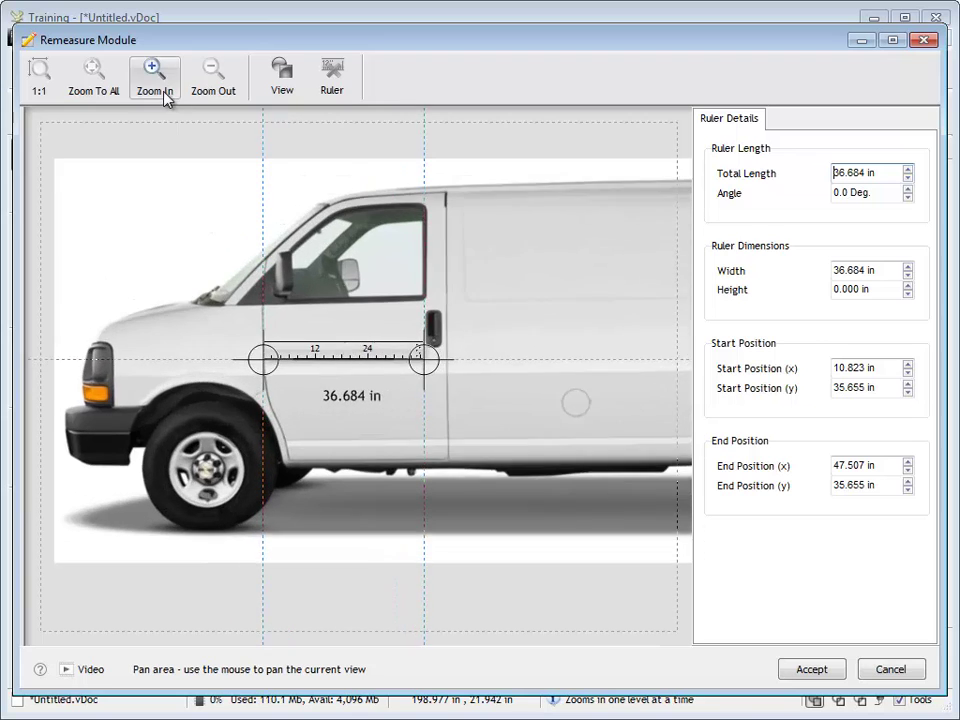
click(162, 95)
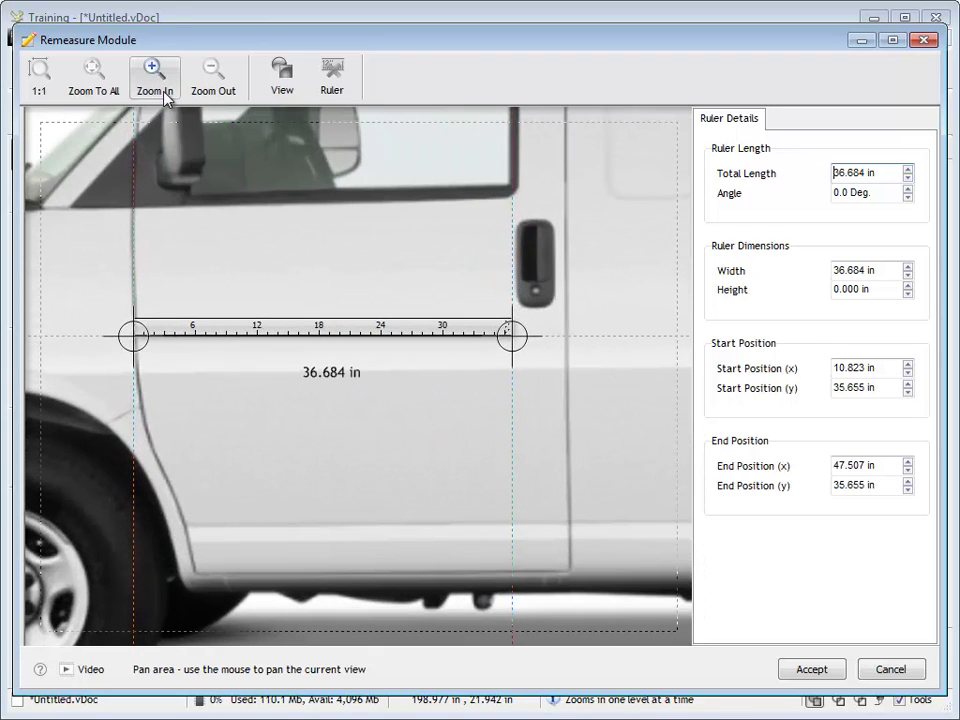
drag(135, 338, 150, 343)
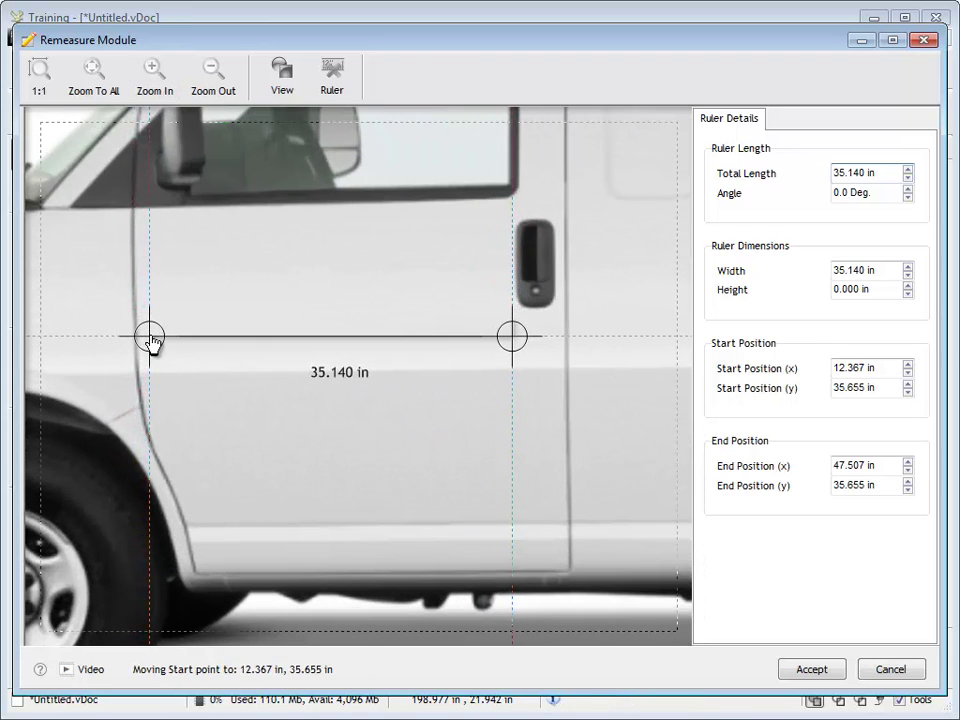
drag(512, 343, 506, 343)
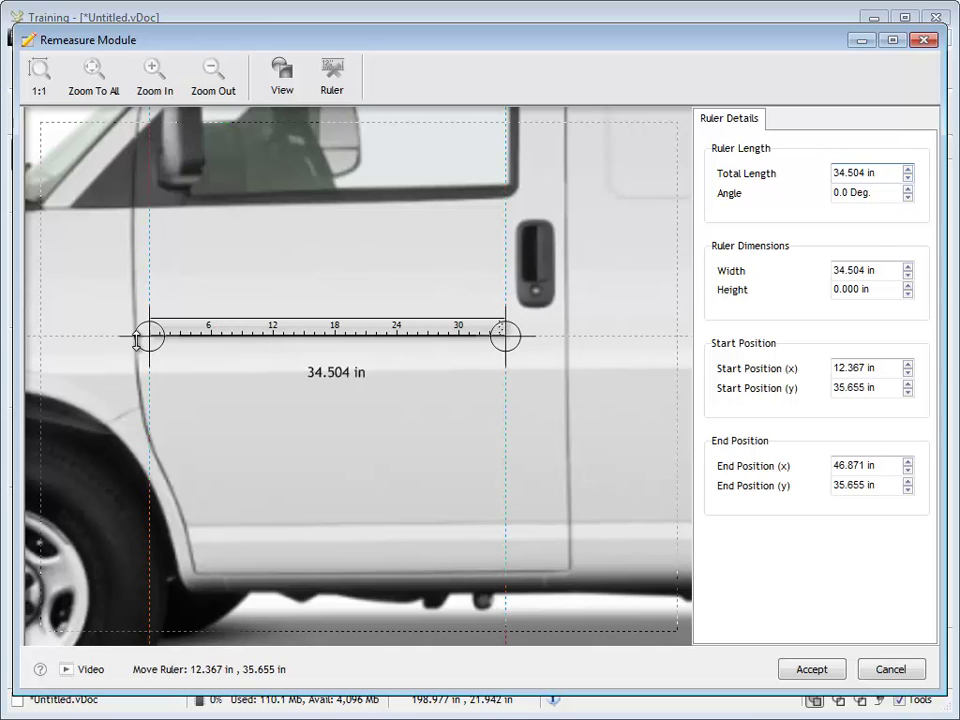
Measure the front door panel's vertical height below the window and examine the ruler's length, angle, width and height values
drag(150, 347, 328, 222)
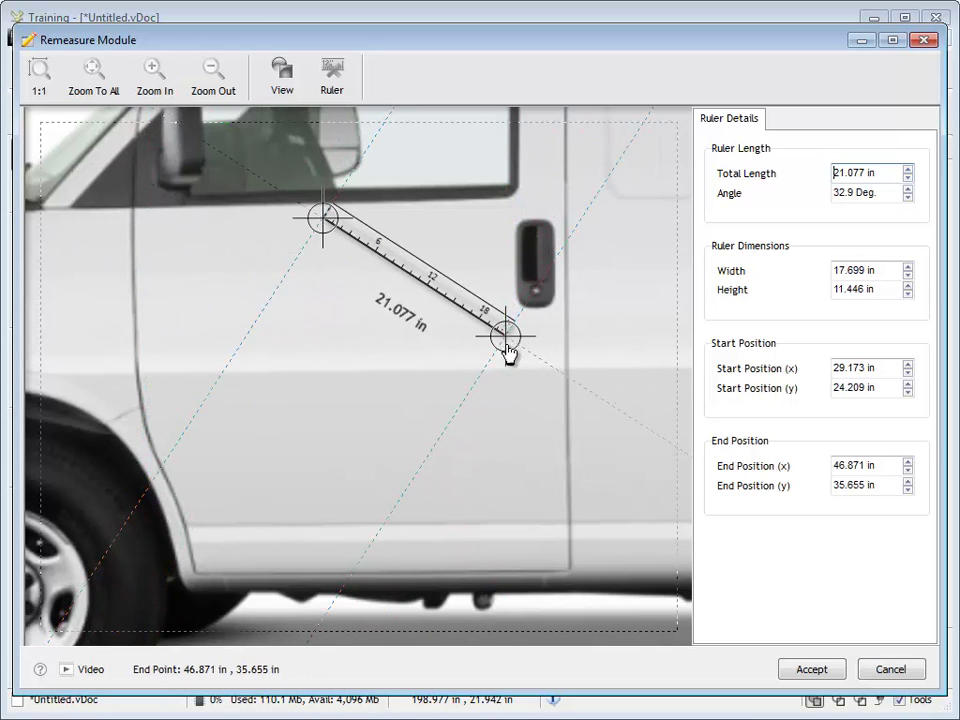
drag(506, 344, 330, 514)
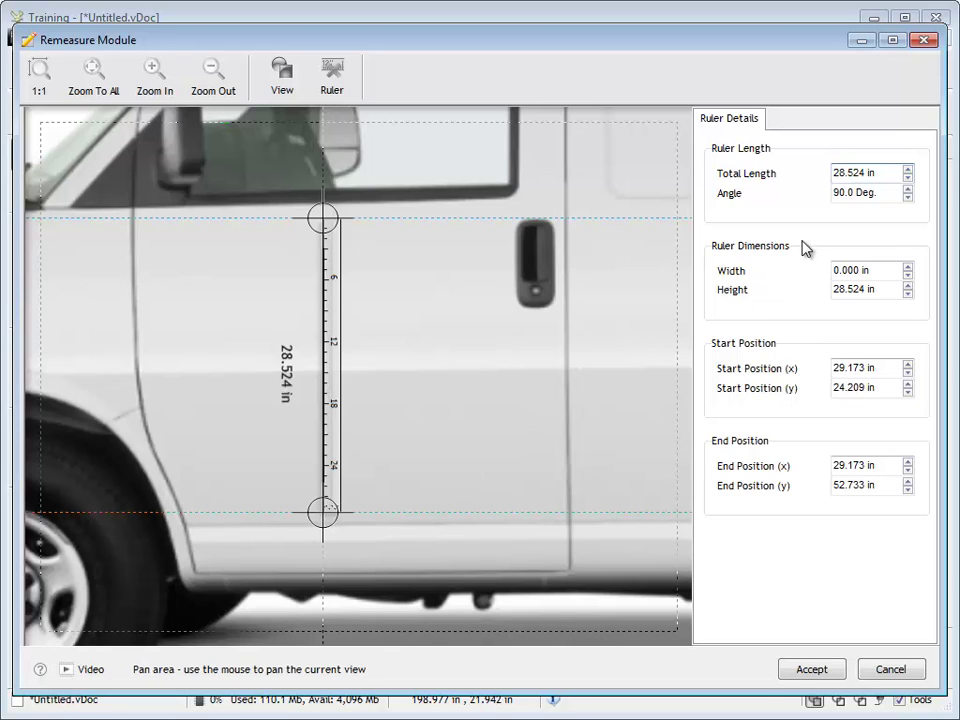
double_click(847, 173)
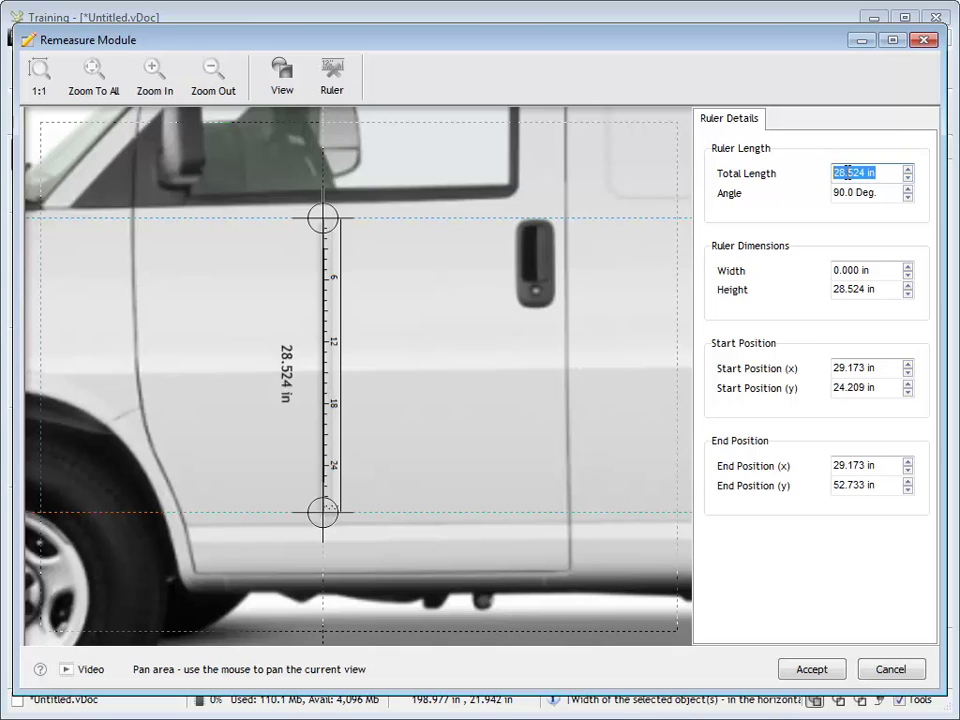
double_click(828, 193)
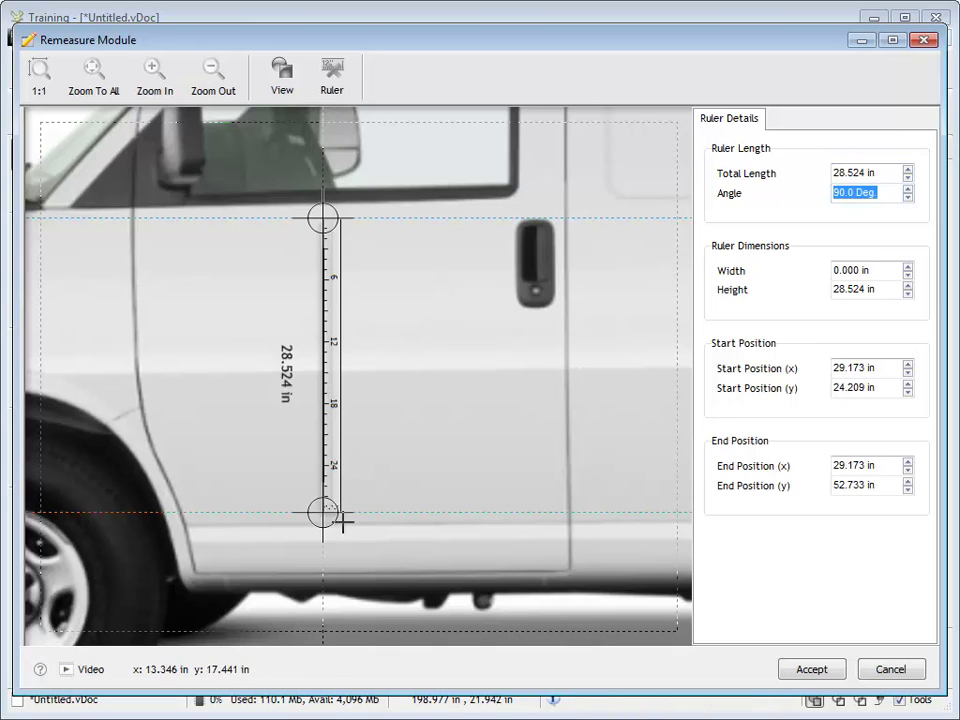
click(887, 270)
click(885, 290)
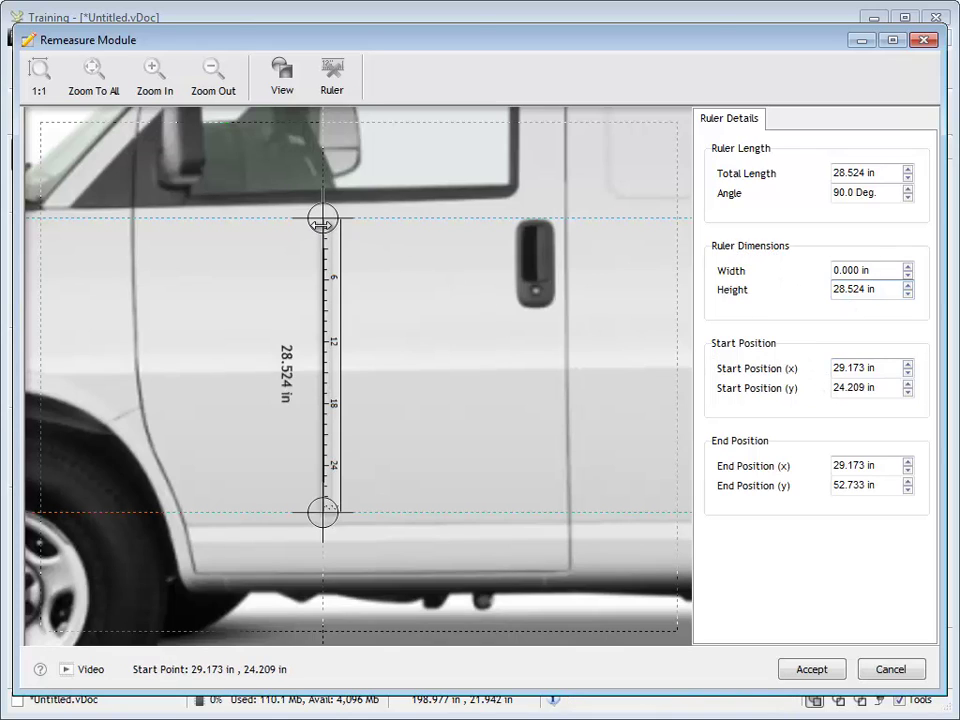
Examine the start and end position coordinates of the vertical ruler with the whole van in view
click(93, 88)
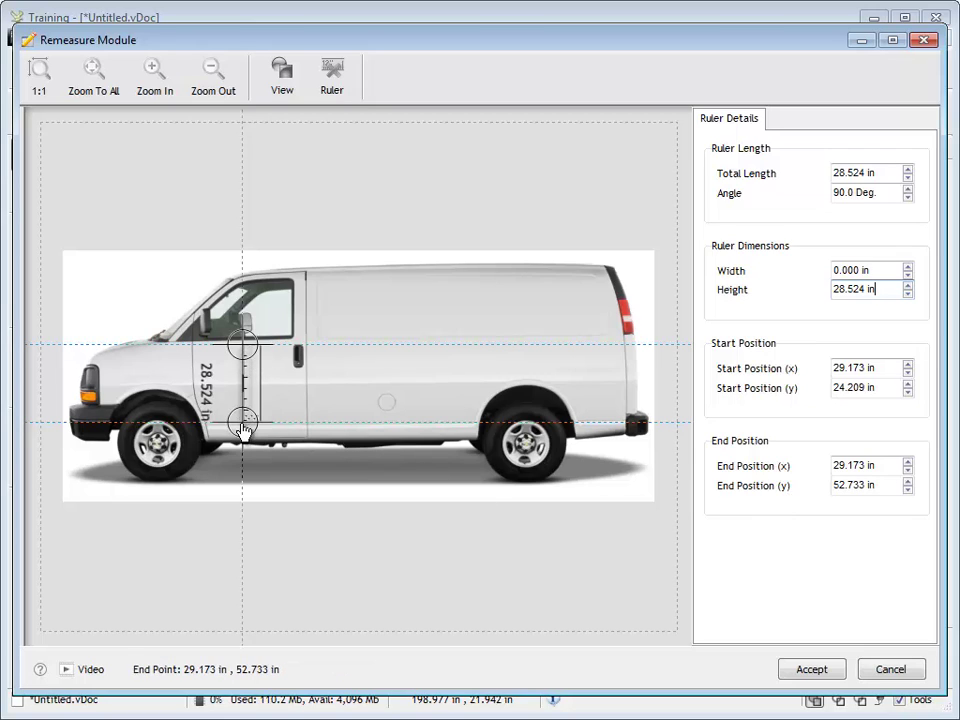
key(Tab)
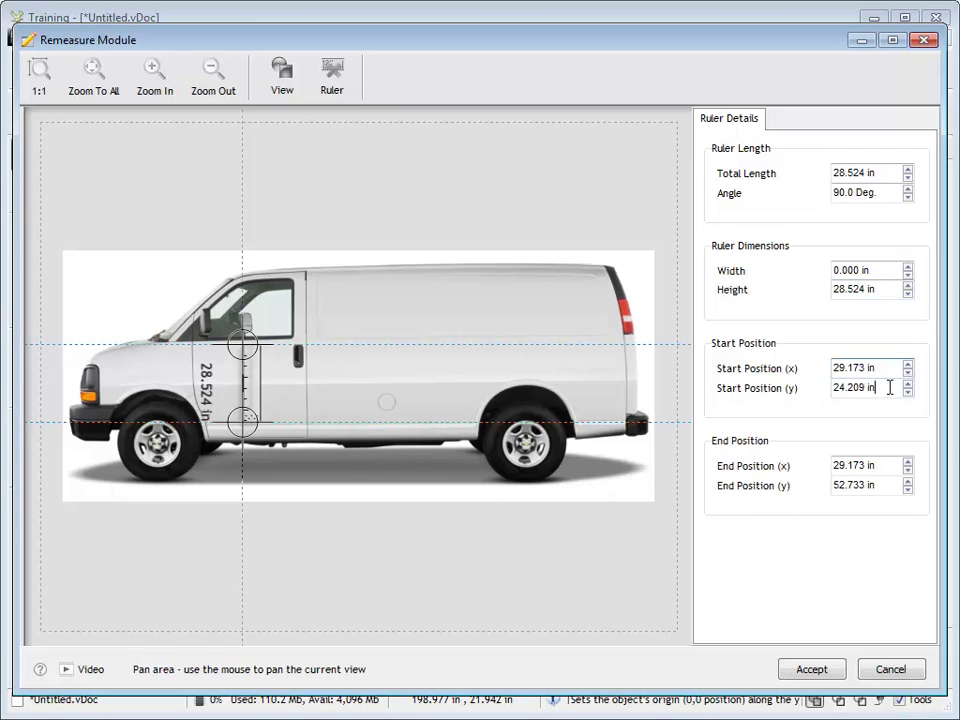
key(Tab)
key(Tab)
key(Tab)
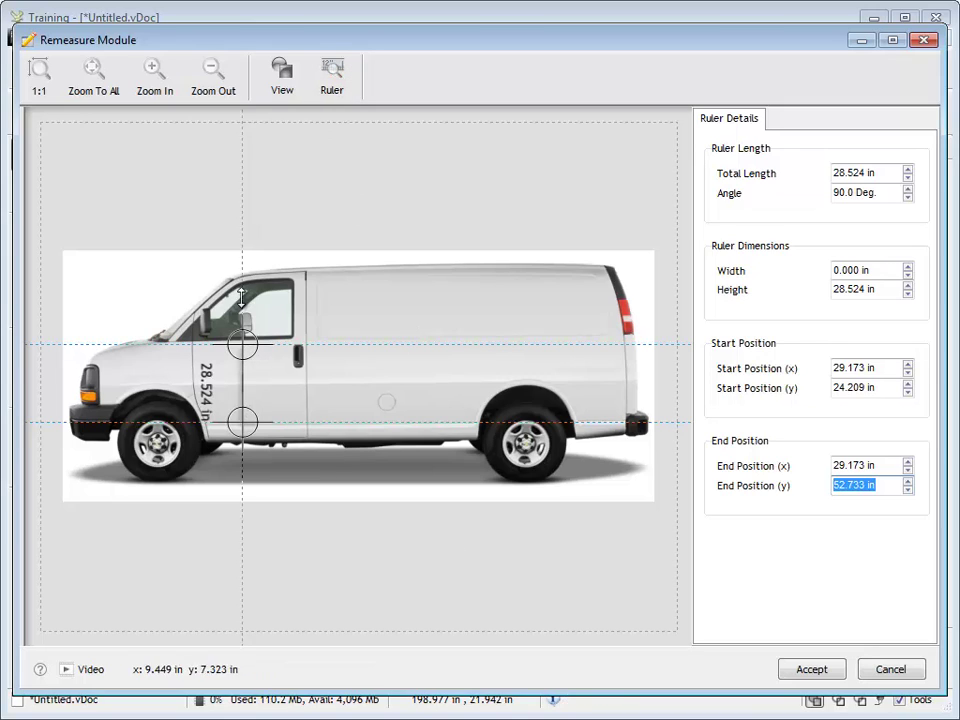
Try the ruler display and the faded image view, restore the full-opacity image, and accept the measurement
click(332, 78)
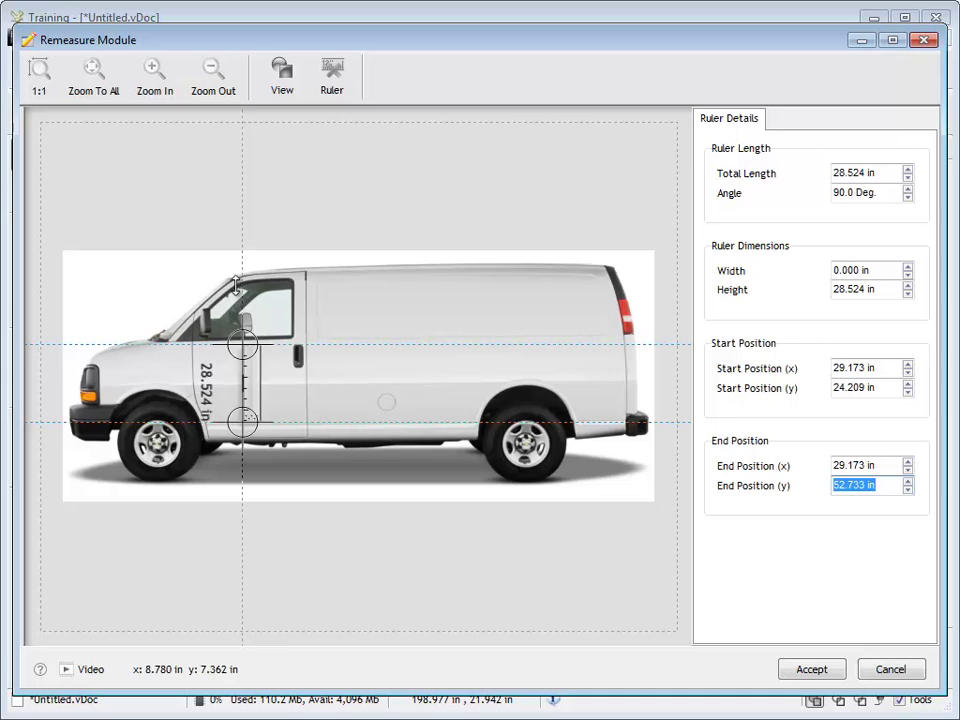
click(289, 95)
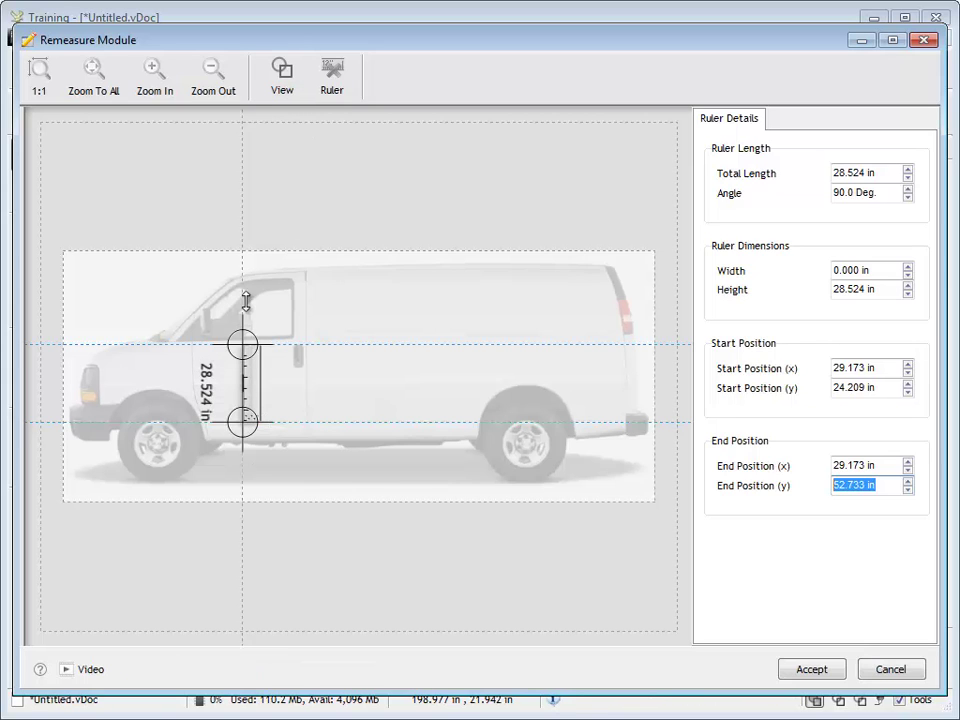
click(286, 92)
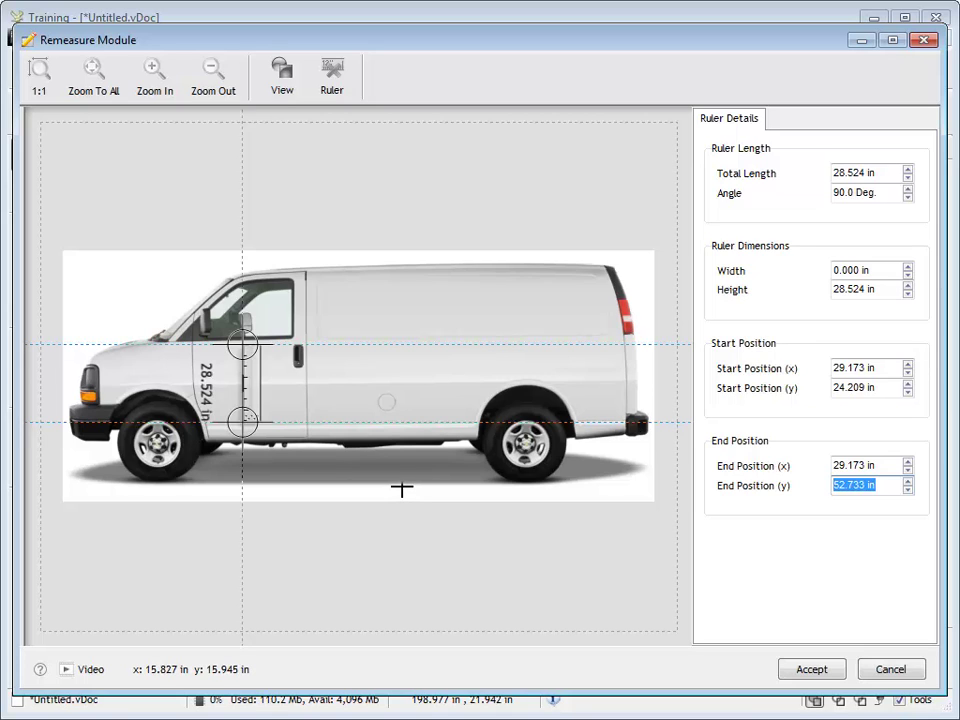
click(810, 669)
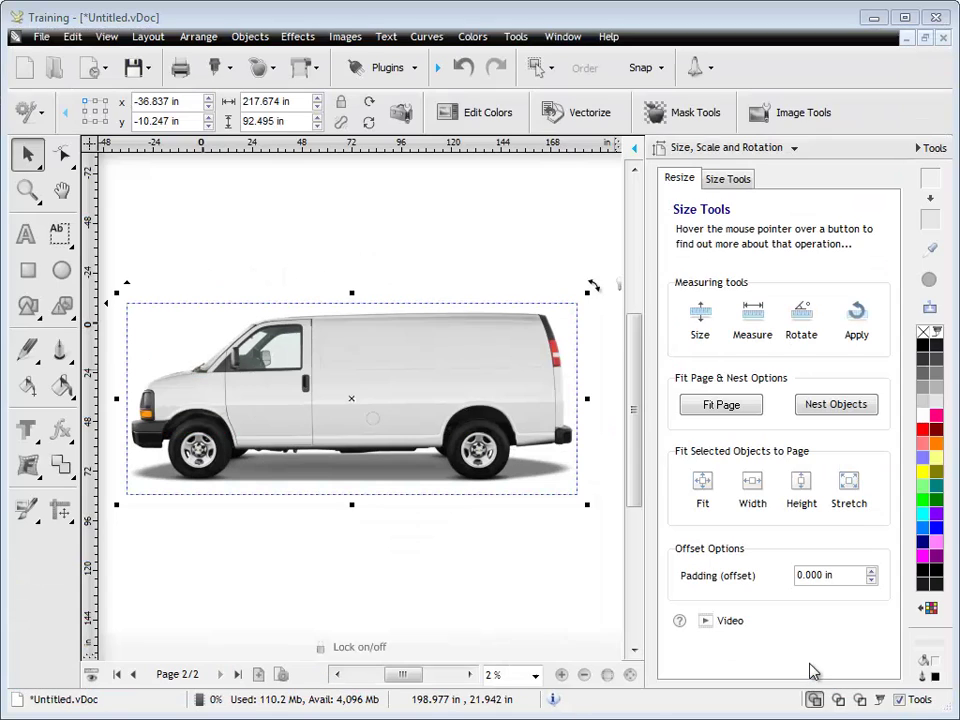